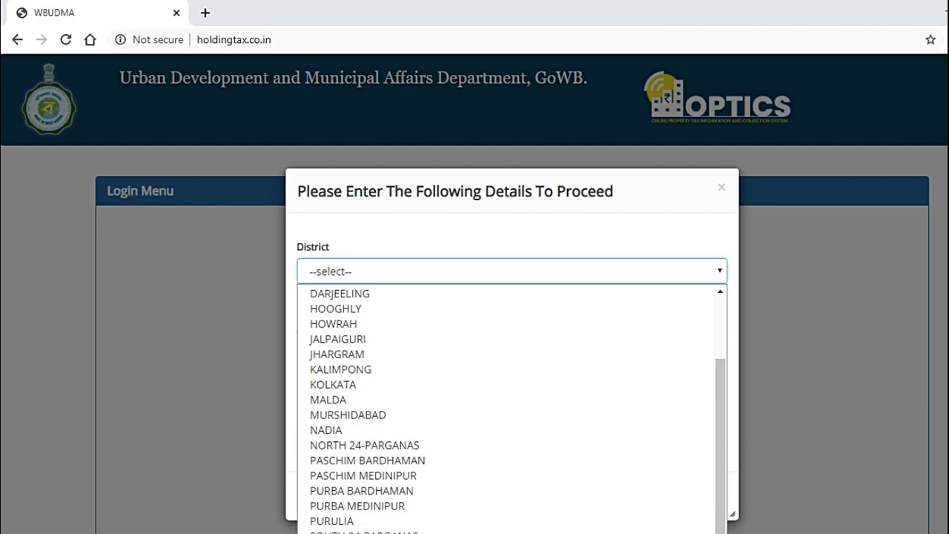
Step: Pick UTTAR DINAJPUR as the district, then go back to the Login Menu page
{"action": "scroll", "coordinate": [399, 321], "scroll_direction": "up", "scroll_amount": 3}
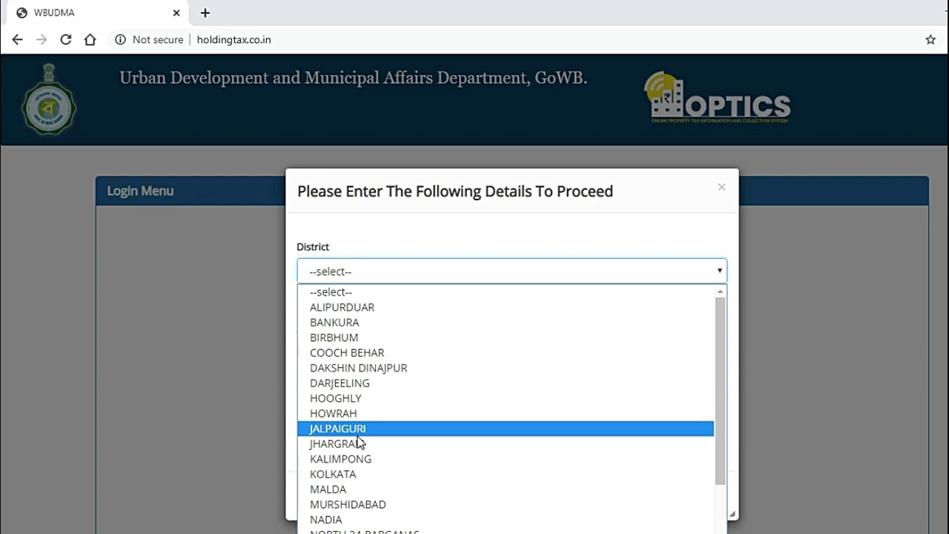
{"action": "scroll", "coordinate": [356, 511], "scroll_direction": "down", "scroll_amount": 3}
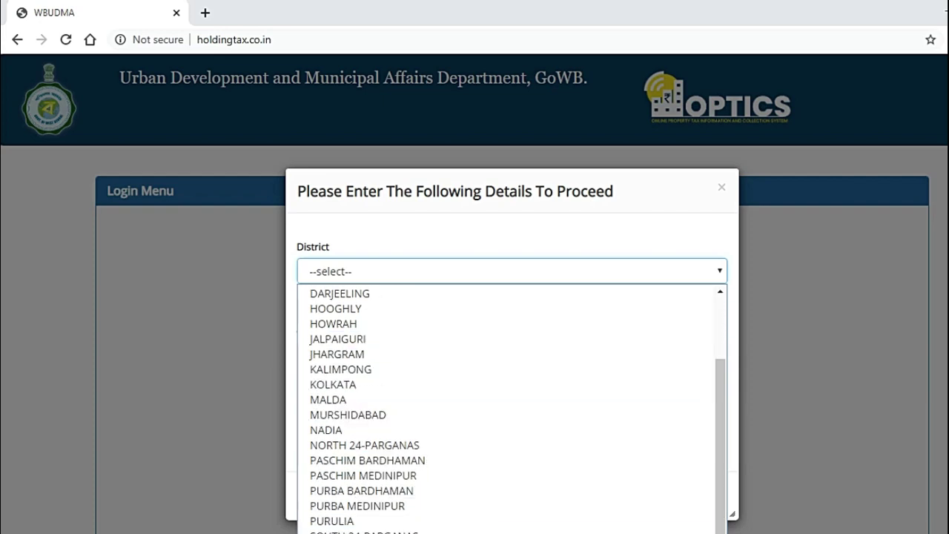
{"action": "left_click", "coordinate": [348, 533]}
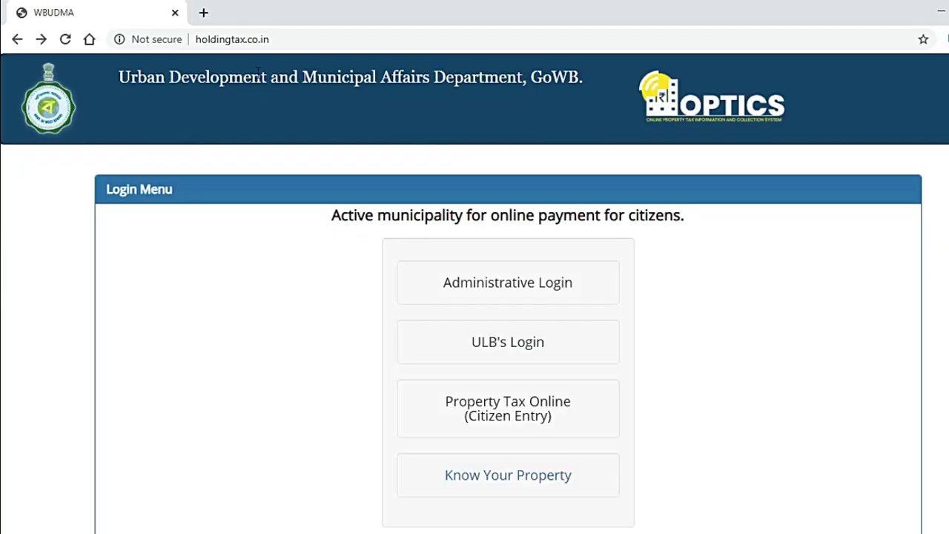
{"action": "left_click", "coordinate": [301, 38]}
{"action": "left_click", "coordinate": [311, 38]}
Step: Reload the portal, start a citizen property tax entry and select district NORTH 24-PARGANAS
{"action": "key", "text": "Return"}
{"action": "left_click", "coordinate": [558, 409]}
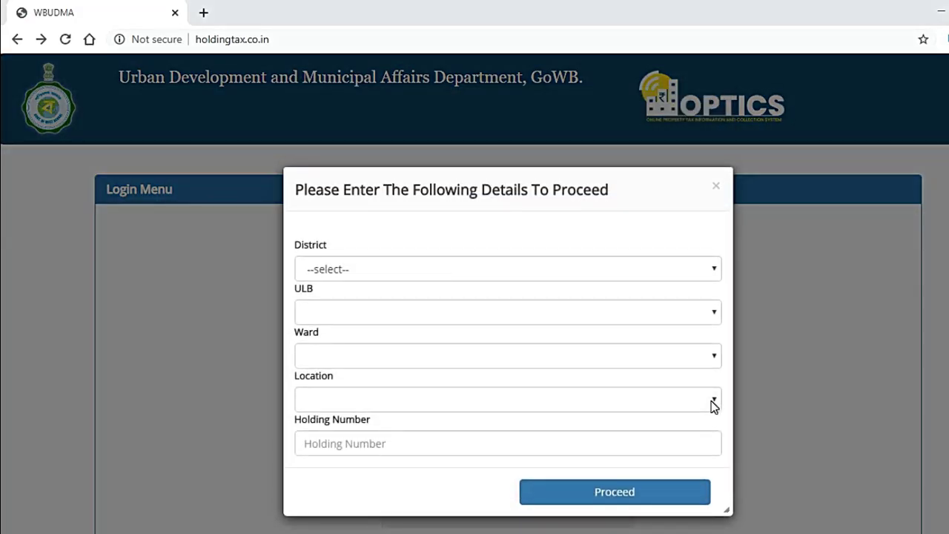
{"action": "left_click", "coordinate": [399, 273]}
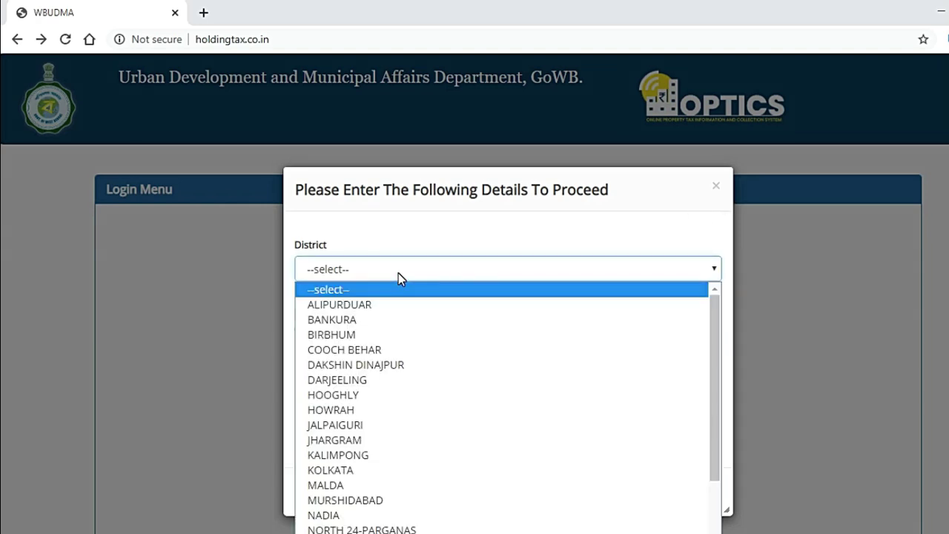
{"action": "scroll", "coordinate": [374, 319], "scroll_direction": "down", "scroll_amount": 2}
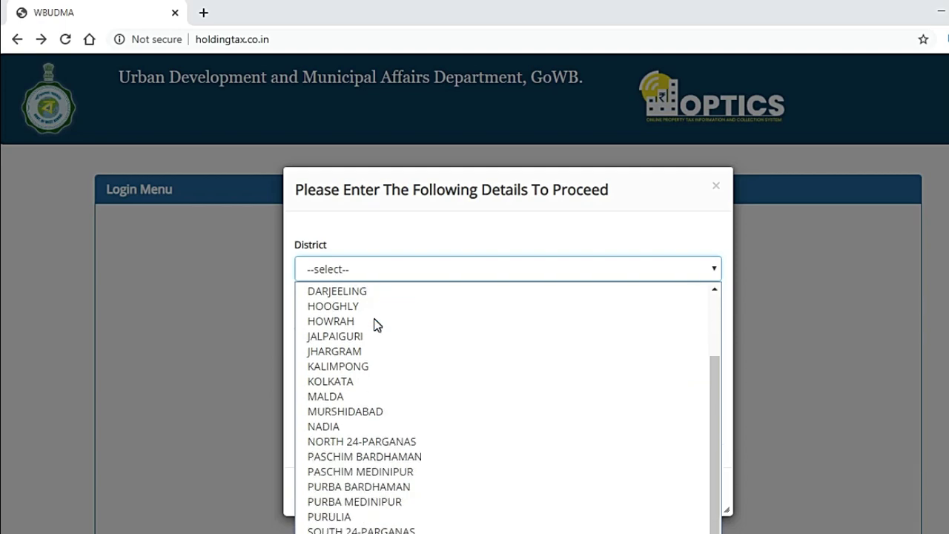
{"action": "left_click", "coordinate": [354, 441]}
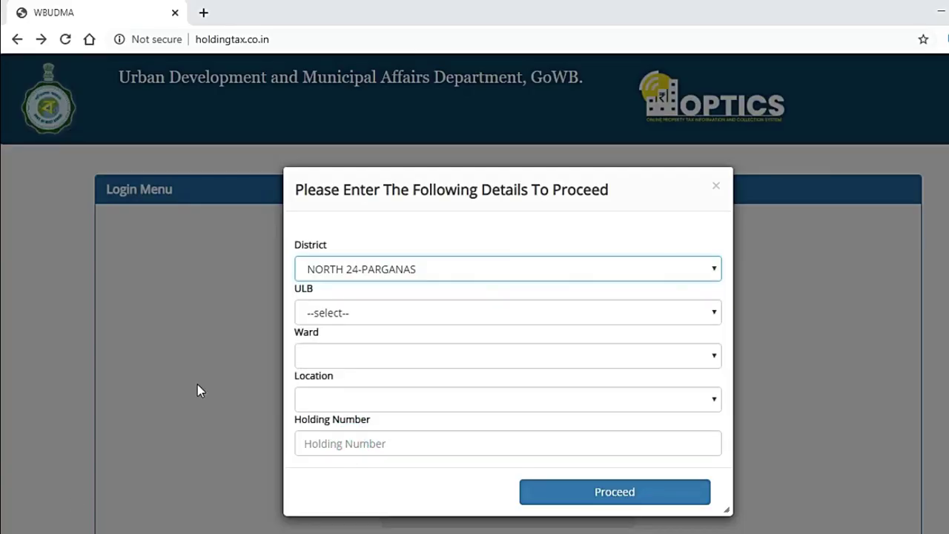
Step: Set the ULB to BARANAGAR MUNICIPALITY
{"action": "left_click", "coordinate": [401, 312]}
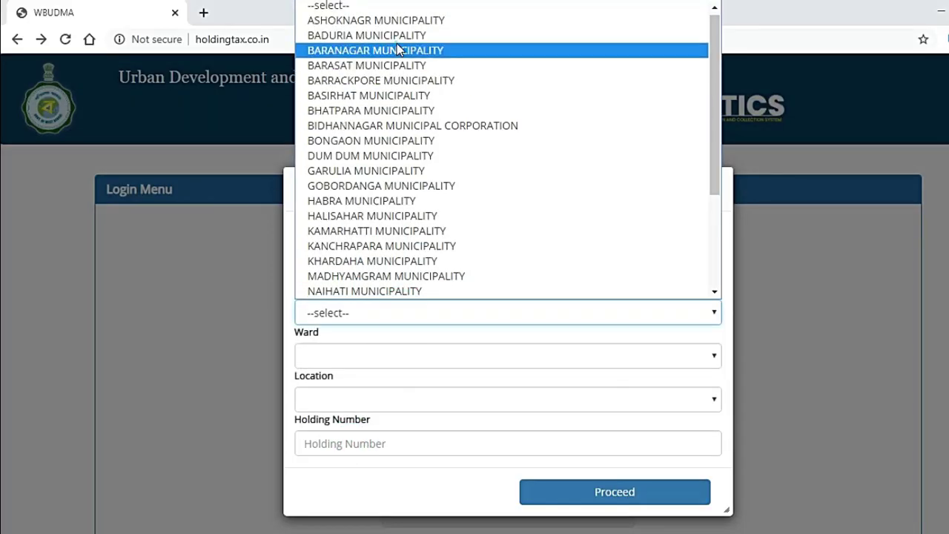
{"action": "left_click", "coordinate": [401, 49]}
{"action": "left_click", "coordinate": [363, 311]}
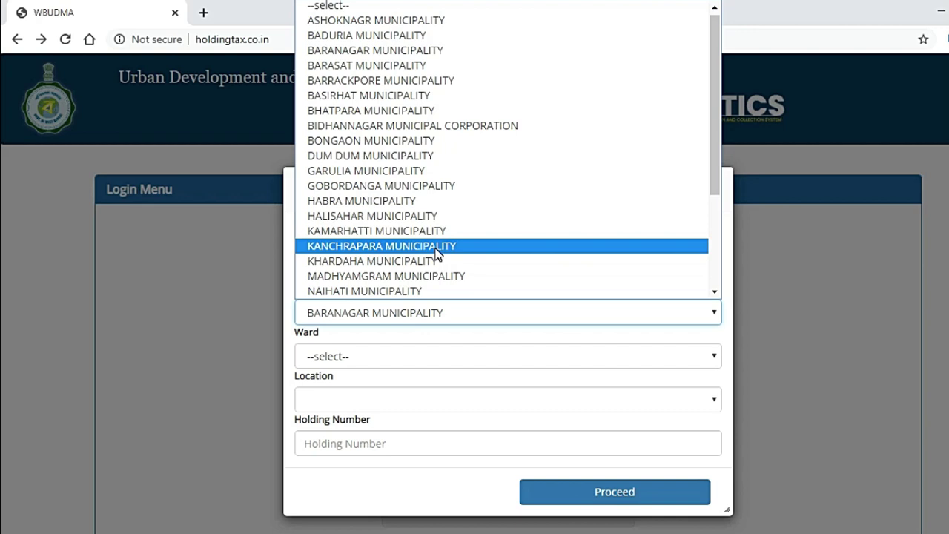
{"action": "scroll", "coordinate": [438, 253], "scroll_direction": "down", "scroll_amount": 3}
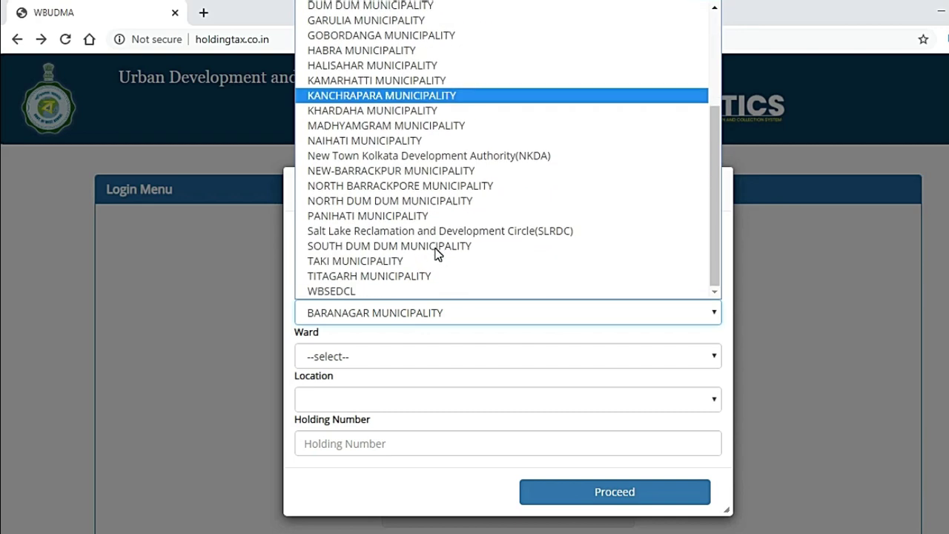
{"action": "scroll", "coordinate": [438, 254], "scroll_direction": "up", "scroll_amount": 3}
{"action": "scroll", "coordinate": [436, 190], "scroll_direction": "down", "scroll_amount": 3}
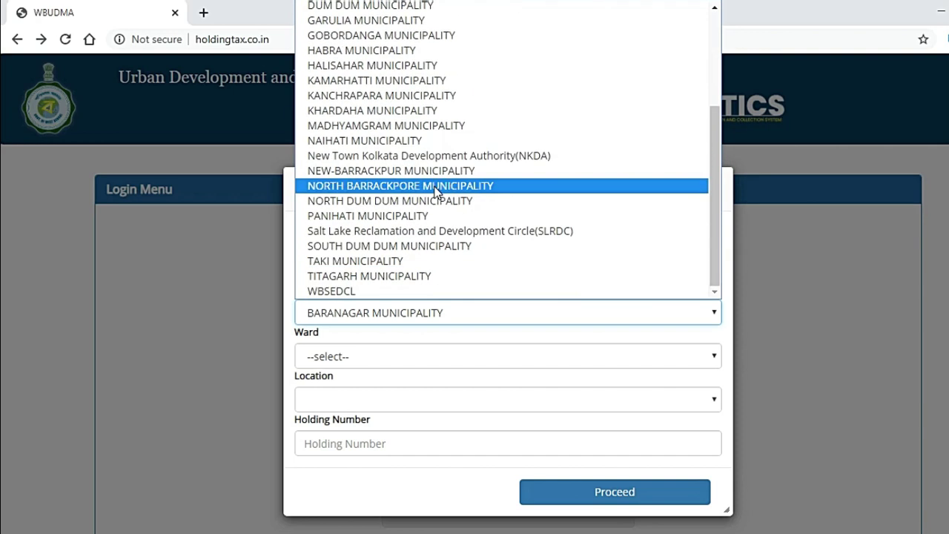
{"action": "scroll", "coordinate": [436, 190], "scroll_direction": "up", "scroll_amount": 3}
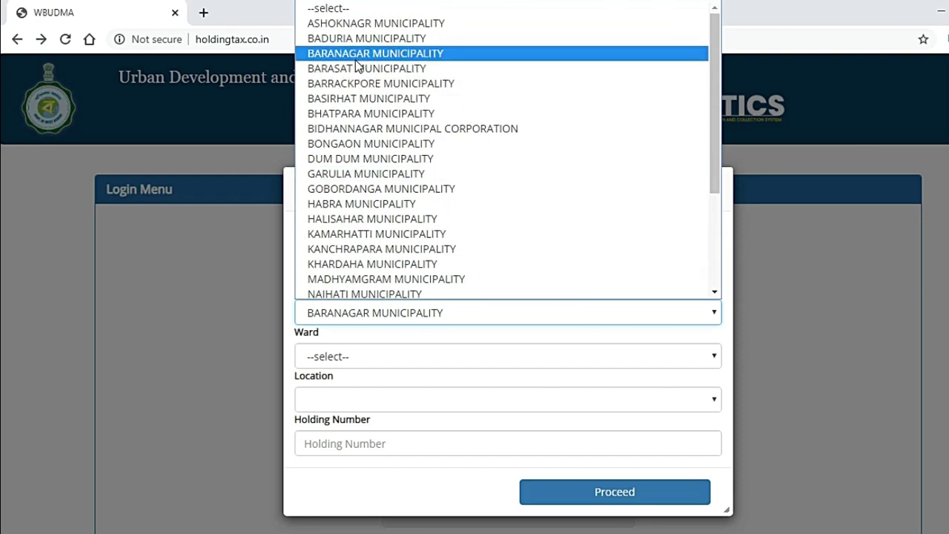
{"action": "left_click", "coordinate": [365, 53]}
Step: Choose ward 2 and location ASHOKEGARH, then submit the holding lookup
{"action": "left_click", "coordinate": [385, 353]}
{"action": "left_click", "coordinate": [386, 353]}
{"action": "left_click", "coordinate": [375, 356]}
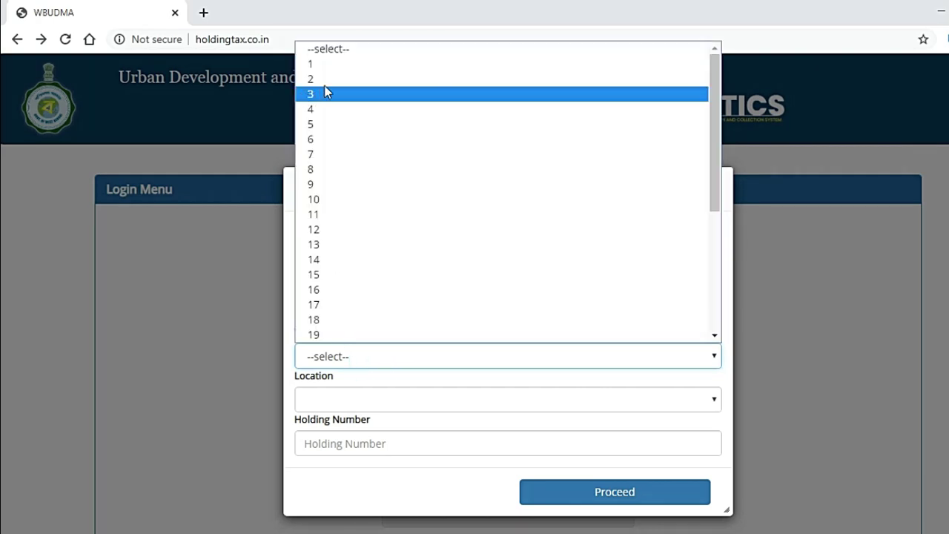
{"action": "left_click", "coordinate": [326, 78]}
{"action": "left_click", "coordinate": [381, 399]}
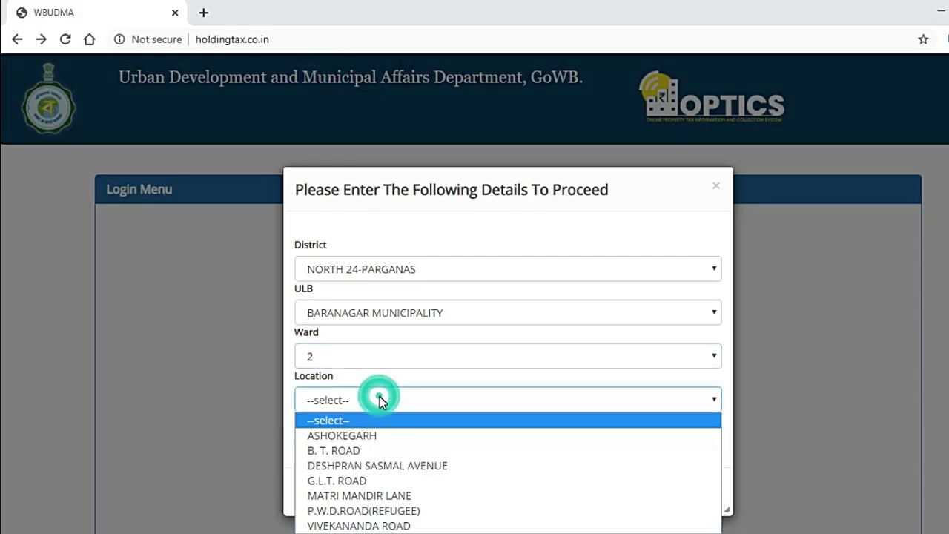
{"action": "left_click", "coordinate": [364, 436]}
{"action": "left_click", "coordinate": [339, 443]}
{"action": "left_click", "coordinate": [610, 496]}
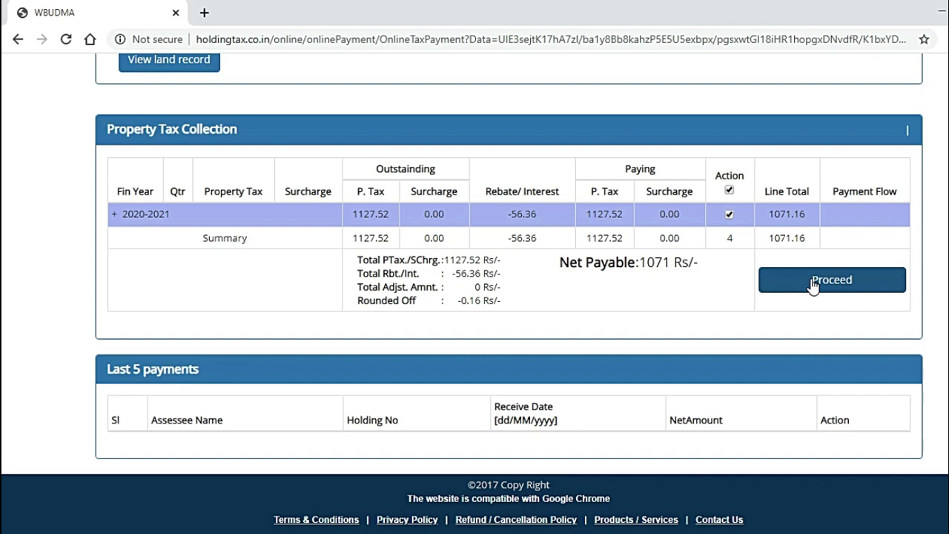
Step: Start paying the 1071 Rs due and fill in the contact mobile number and e-mail address
{"action": "left_click", "coordinate": [813, 282]}
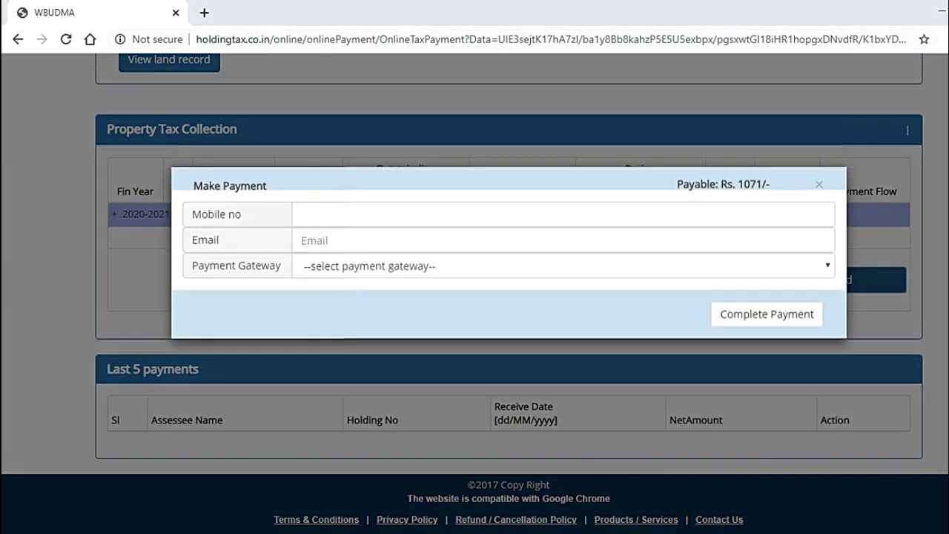
{"action": "left_click", "coordinate": [343, 216]}
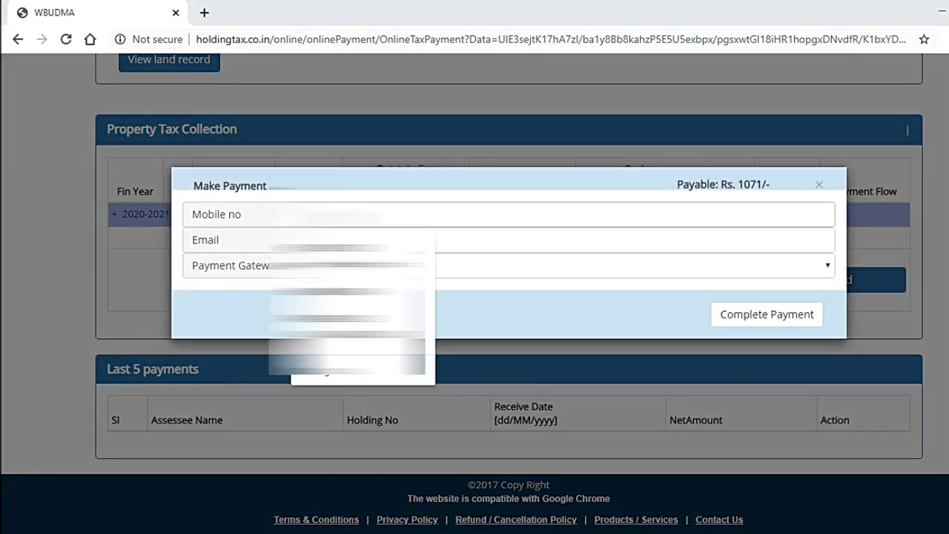
{"action": "left_click", "coordinate": [212, 321]}
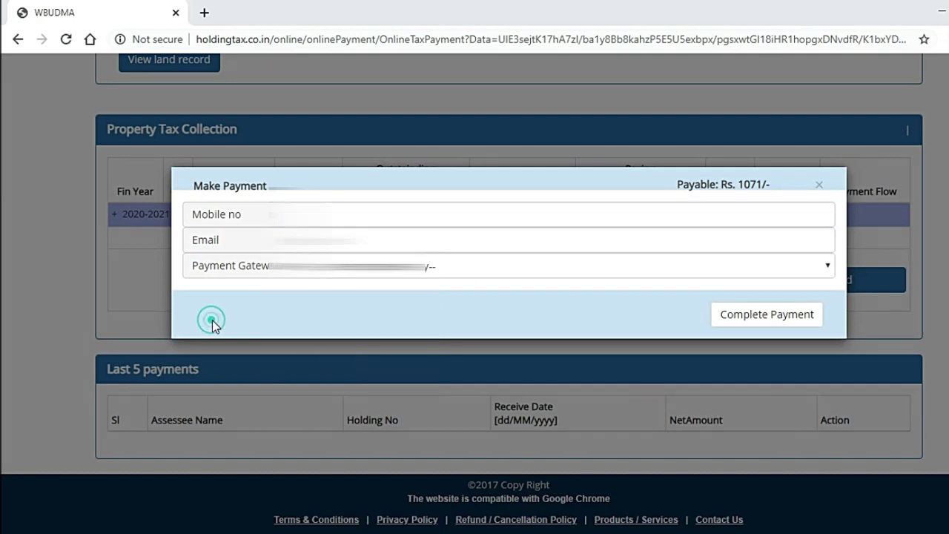
{"action": "left_click", "coordinate": [296, 239]}
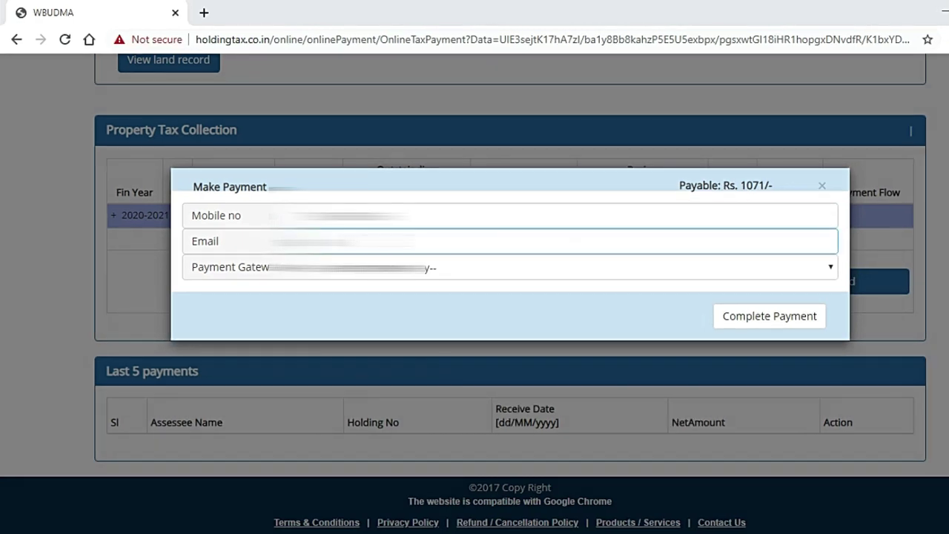
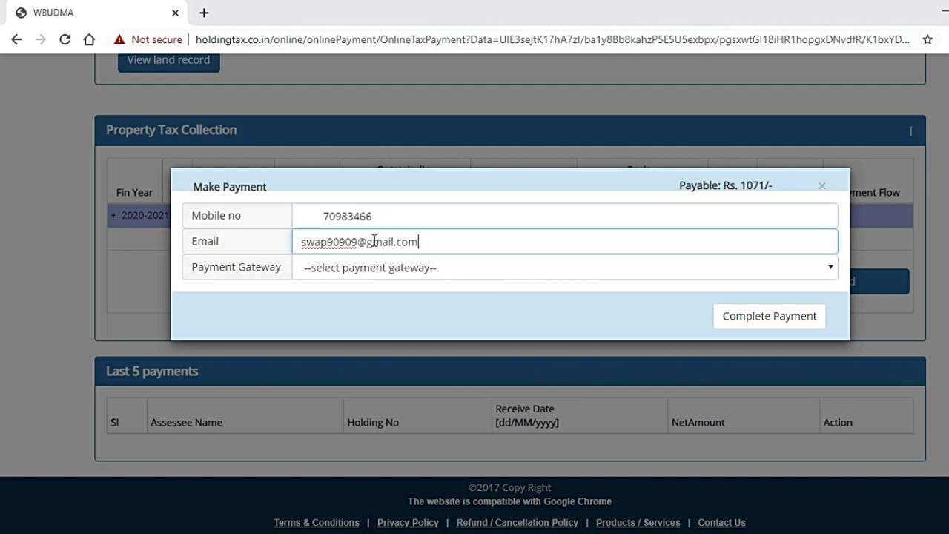
Step: Select HDFC Payment Gateway, complete the payment and confirm it with OK
{"action": "left_click", "coordinate": [416, 269]}
{"action": "left_click", "coordinate": [382, 304]}
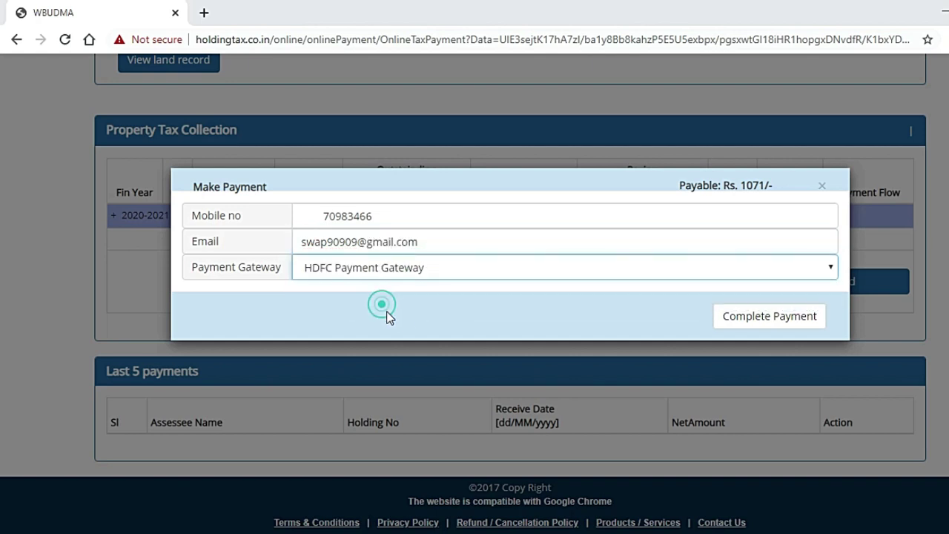
{"action": "left_click", "coordinate": [471, 319]}
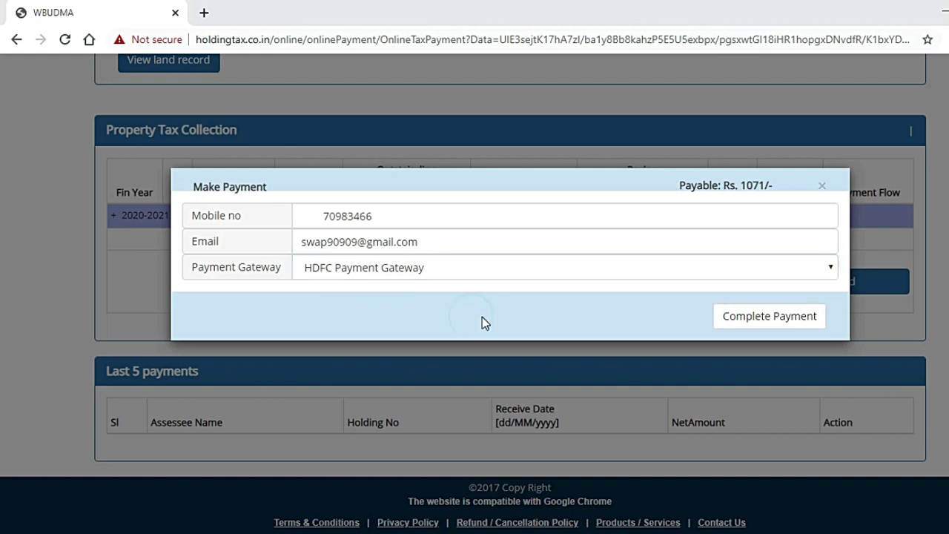
{"action": "left_click", "coordinate": [434, 267]}
{"action": "left_click", "coordinate": [422, 303]}
{"action": "left_click", "coordinate": [422, 308]}
{"action": "left_click", "coordinate": [740, 318]}
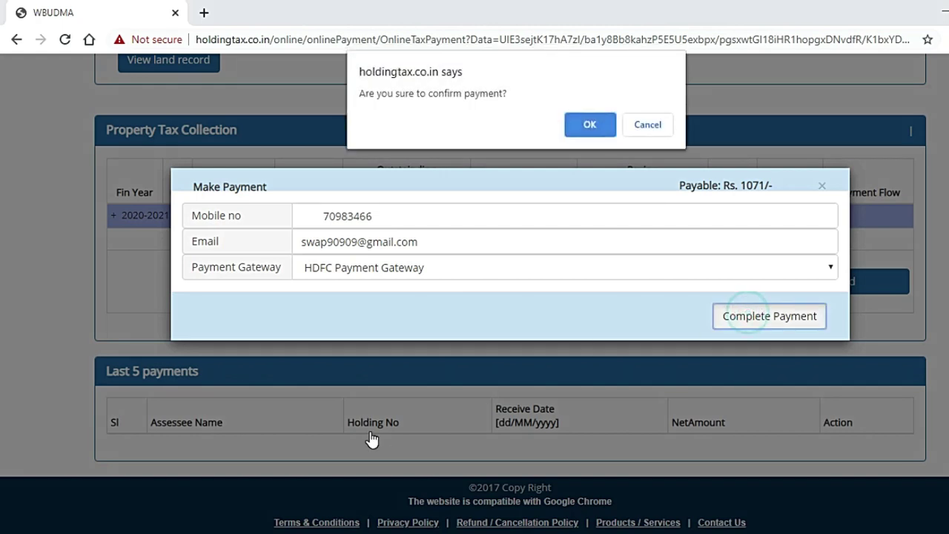
{"action": "left_click", "coordinate": [597, 128]}
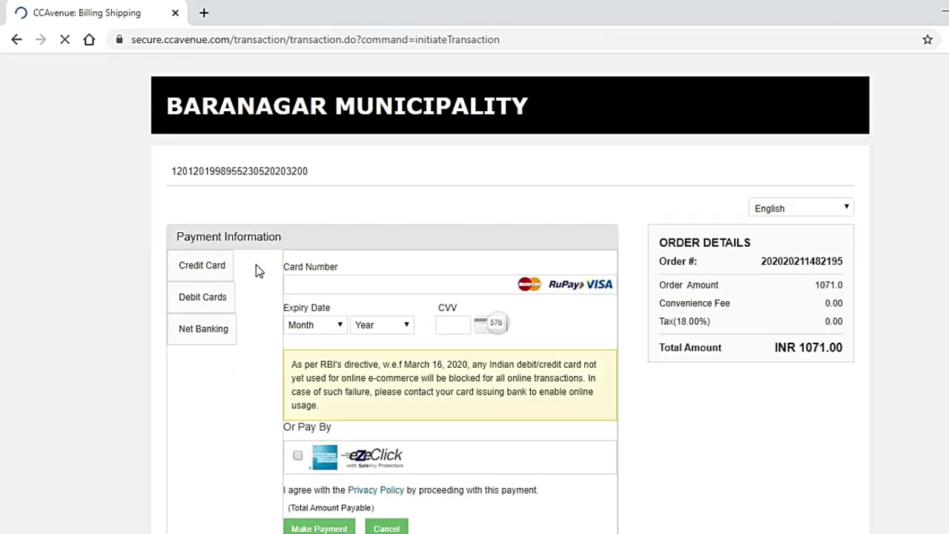
Step: Look through the CCAvenue Credit Card, Debit Card and Net Banking payment forms
{"action": "scroll", "coordinate": [232, 455], "scroll_direction": "down", "scroll_amount": 1}
{"action": "scroll", "coordinate": [233, 456], "scroll_direction": "up", "scroll_amount": 1}
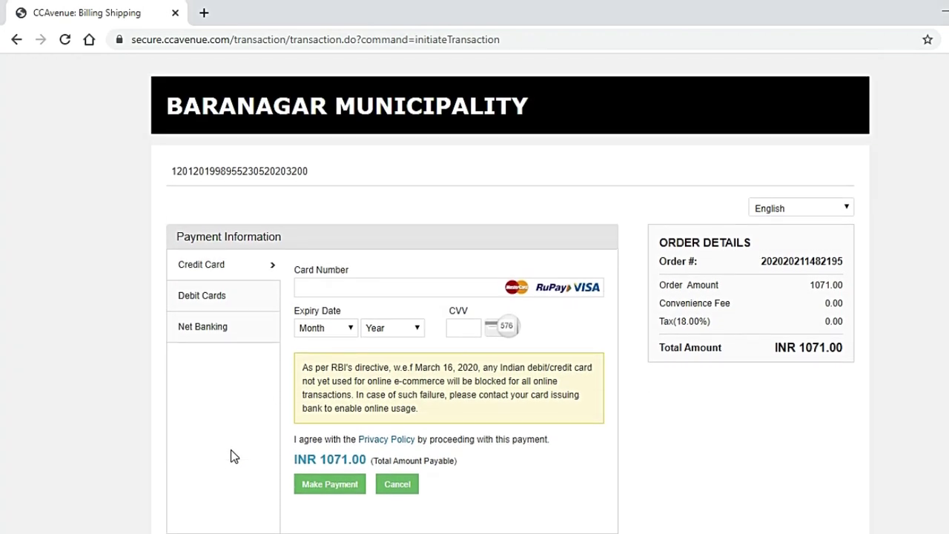
{"action": "left_click", "coordinate": [209, 296]}
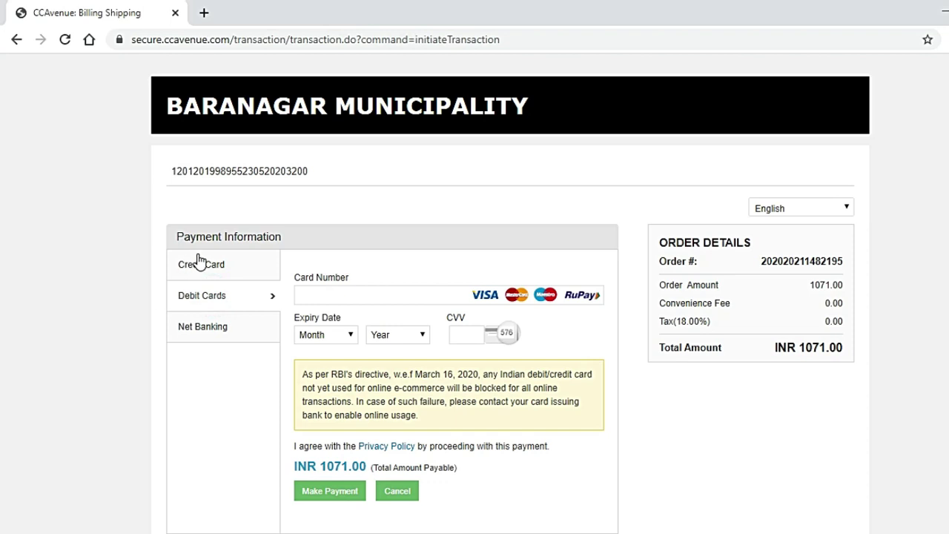
{"action": "left_click", "coordinate": [197, 264]}
{"action": "left_click", "coordinate": [201, 287]}
{"action": "left_click", "coordinate": [211, 328]}
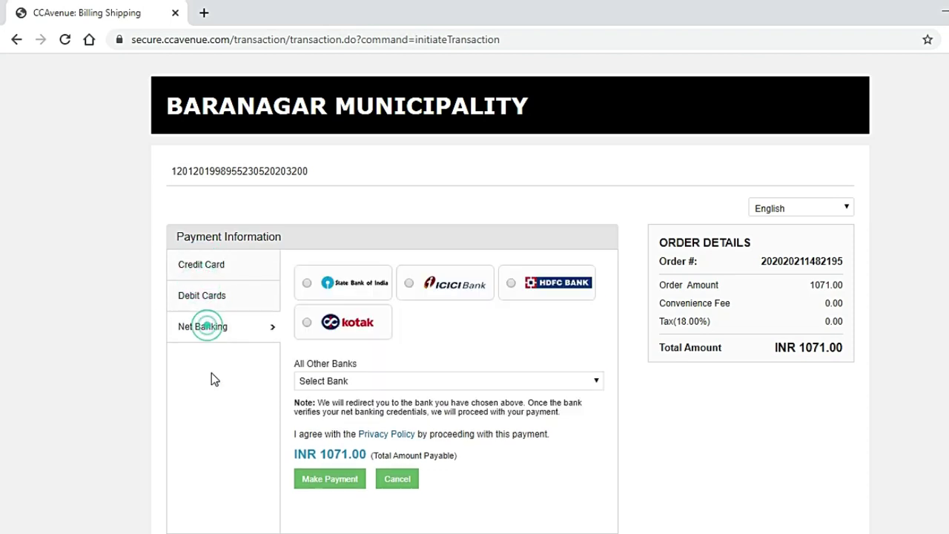
Step: Try the SBI, ICICI, HDFC and Kotak net banking options and open the other-banks list
{"action": "left_click", "coordinate": [354, 290]}
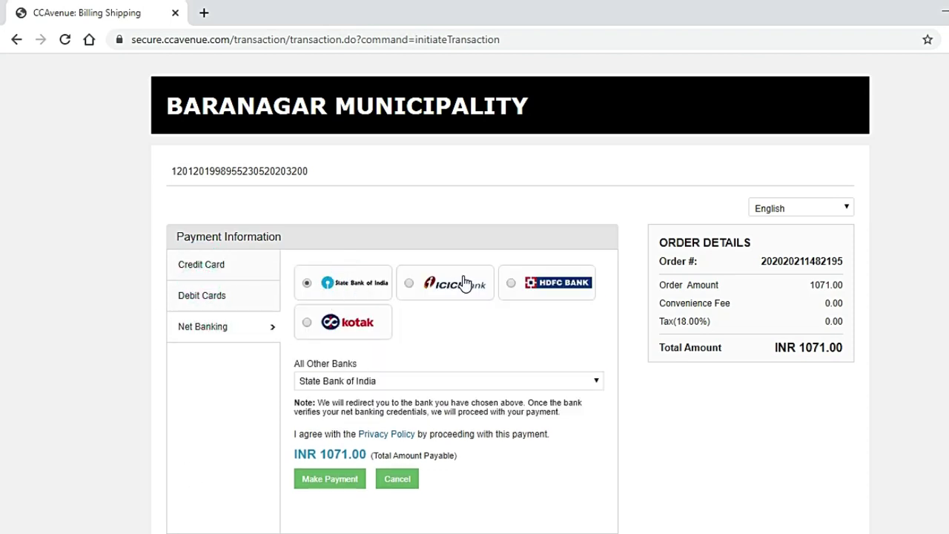
{"action": "left_click", "coordinate": [410, 287]}
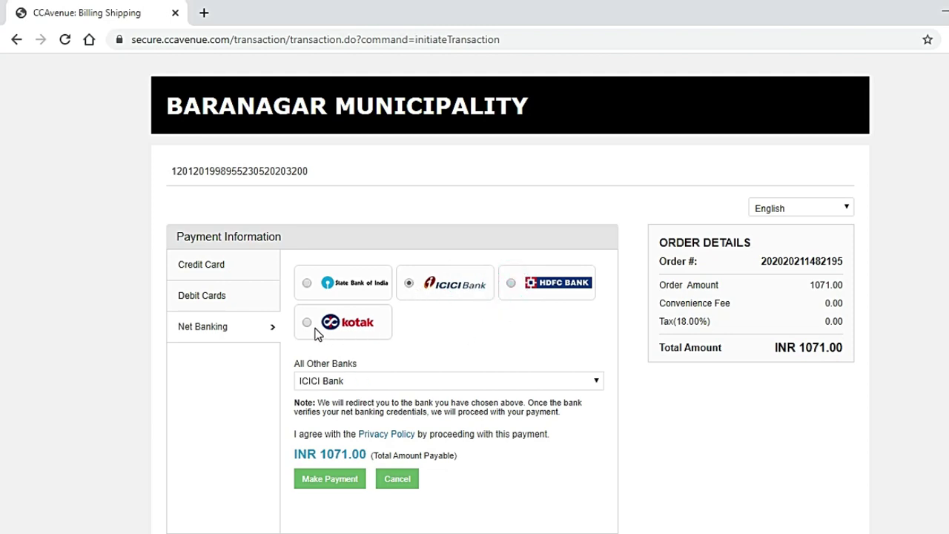
{"action": "left_click", "coordinate": [306, 324]}
{"action": "left_click", "coordinate": [307, 325]}
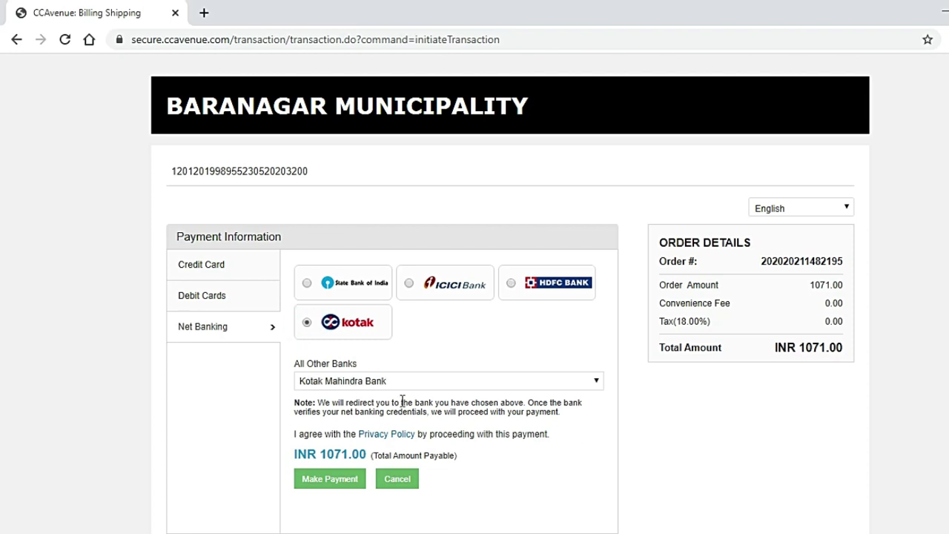
{"action": "left_click", "coordinate": [419, 380]}
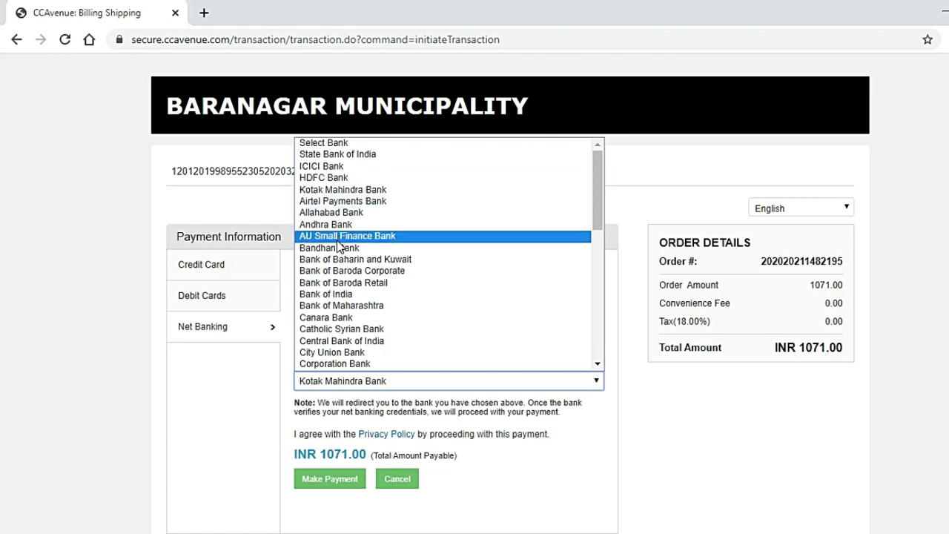
Step: Close the other-banks list unchanged, select HDFC Bank for net banking and proceed
{"action": "scroll", "coordinate": [341, 255], "scroll_direction": "down", "scroll_amount": 5}
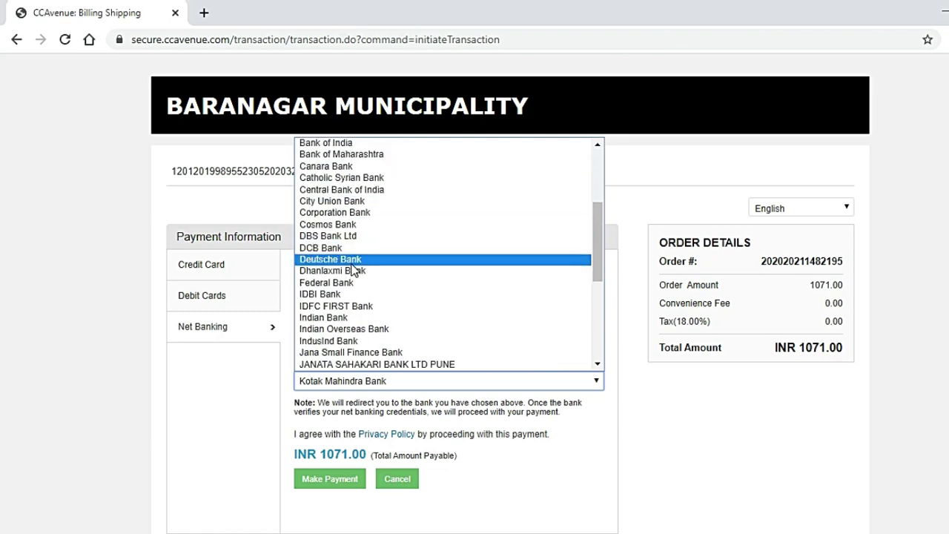
{"action": "scroll", "coordinate": [347, 290], "scroll_direction": "down", "scroll_amount": 4}
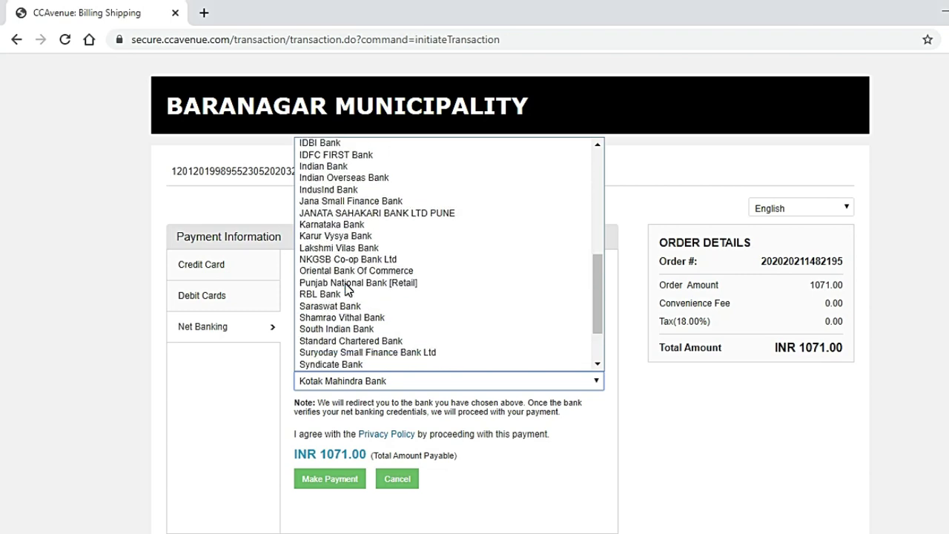
{"action": "scroll", "coordinate": [347, 289], "scroll_direction": "down", "scroll_amount": 2}
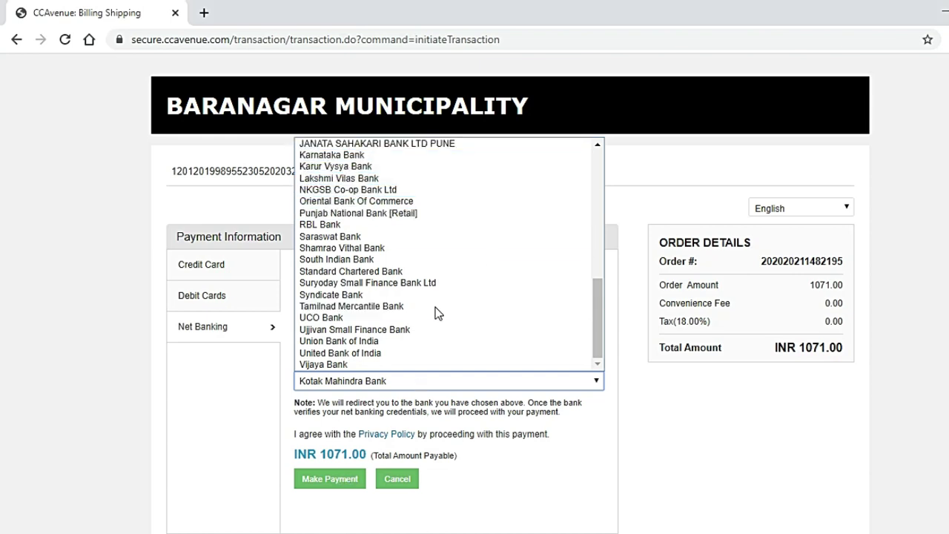
{"action": "left_click", "coordinate": [734, 460]}
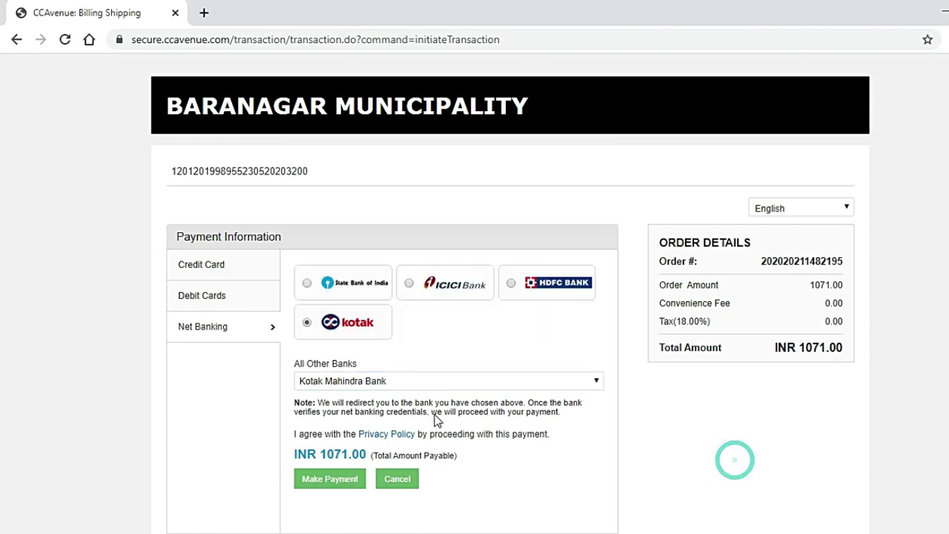
{"action": "left_click", "coordinate": [546, 287]}
{"action": "left_click", "coordinate": [319, 479]}
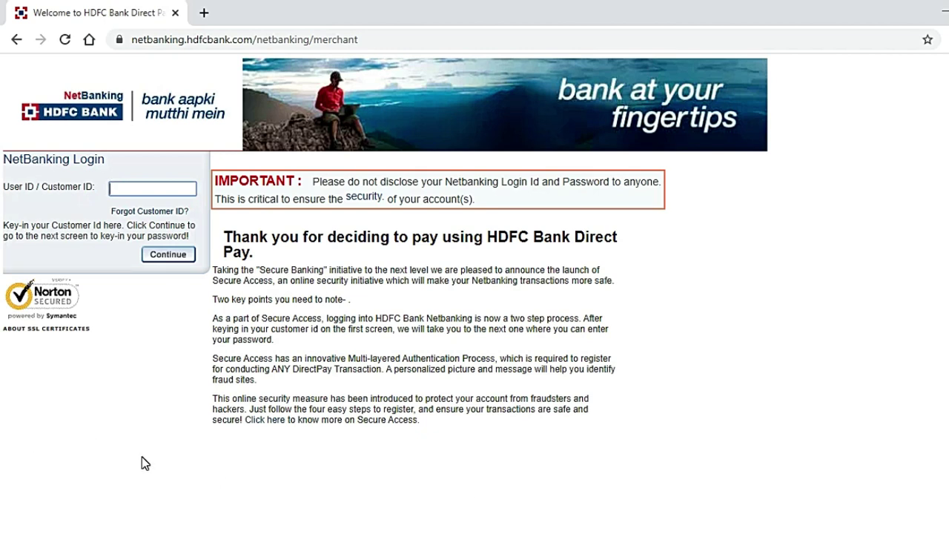
Step: Leave the HDFC NetBanking login and go back to the previous page
{"action": "left_click", "coordinate": [16, 39]}
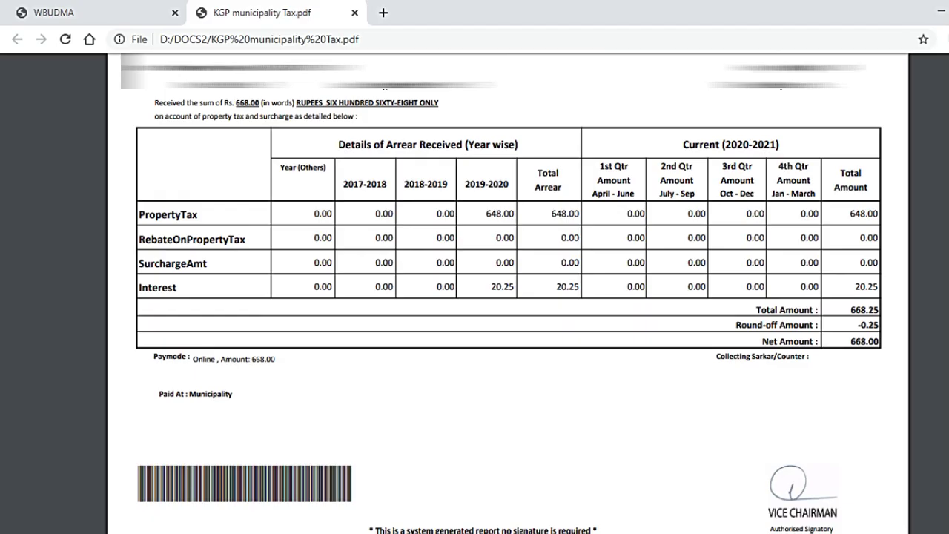